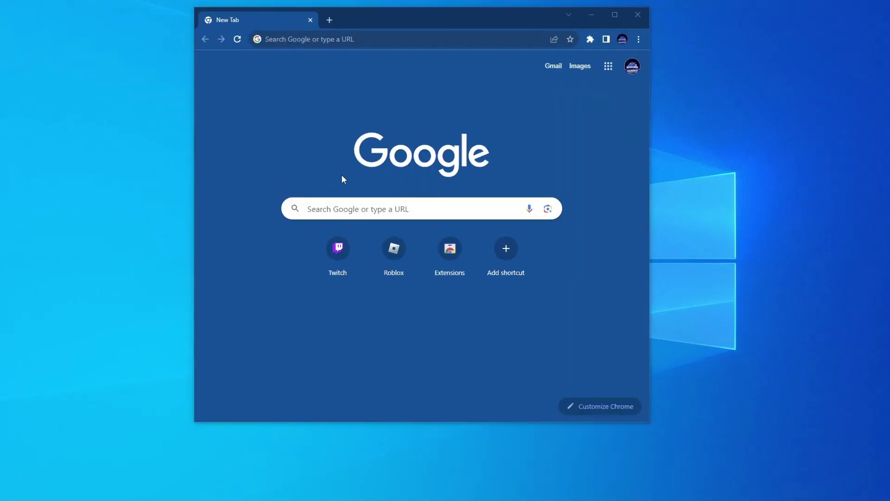
Search Google for 'ds4 windows' and open the official ds4-windows.com website.
click(326, 207)
text(ds4 windows)
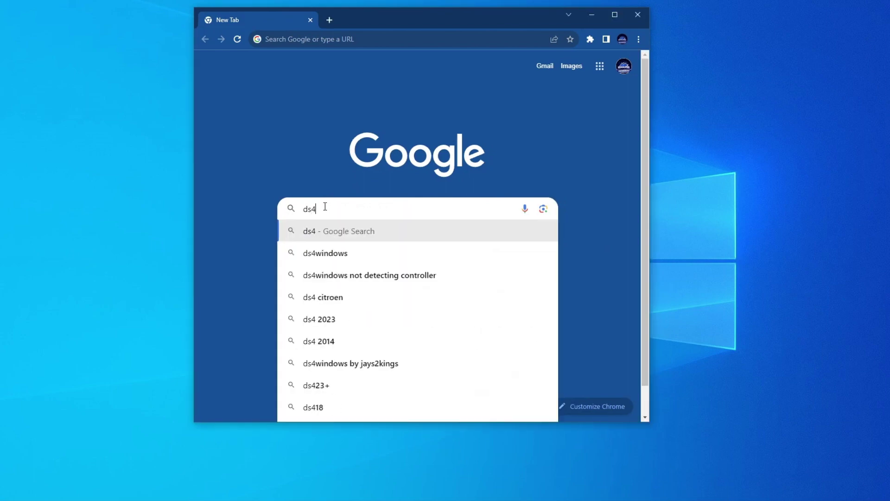
key(Return)
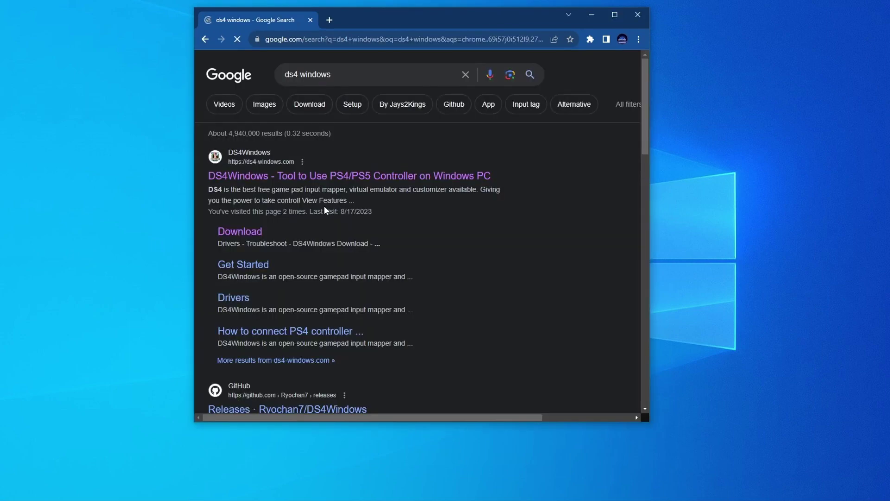
click(242, 177)
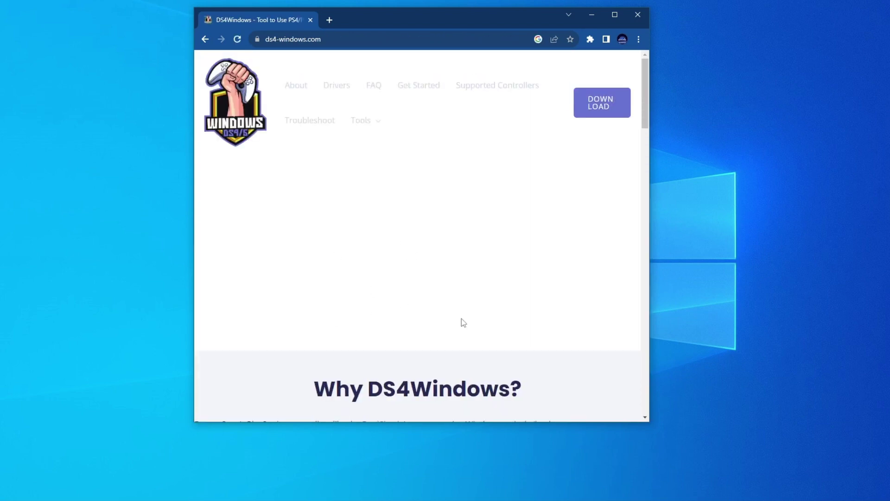
Download DS4Windows_3.2.14_x64.zip from the site's download page.
click(599, 105)
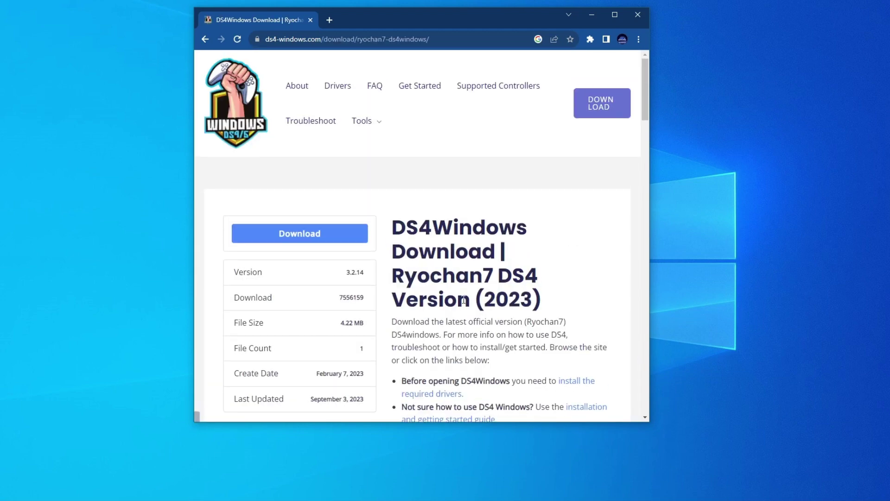
scroll(462, 299, down, 2)
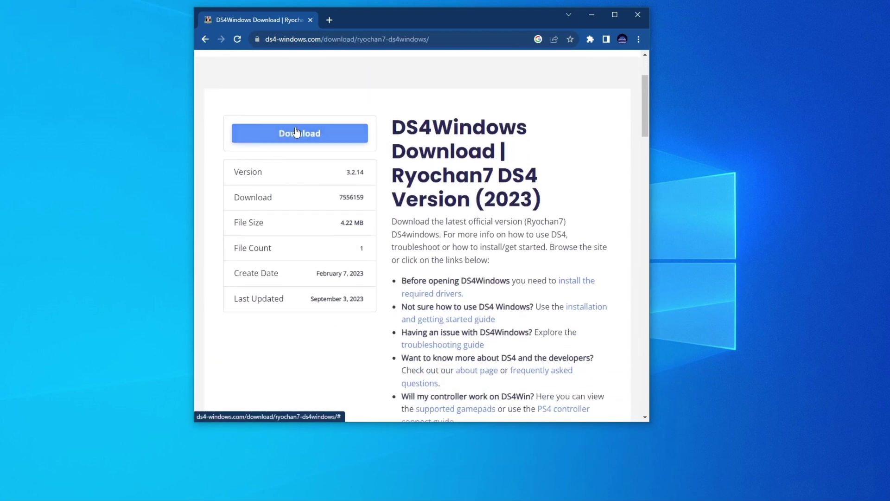
click(318, 135)
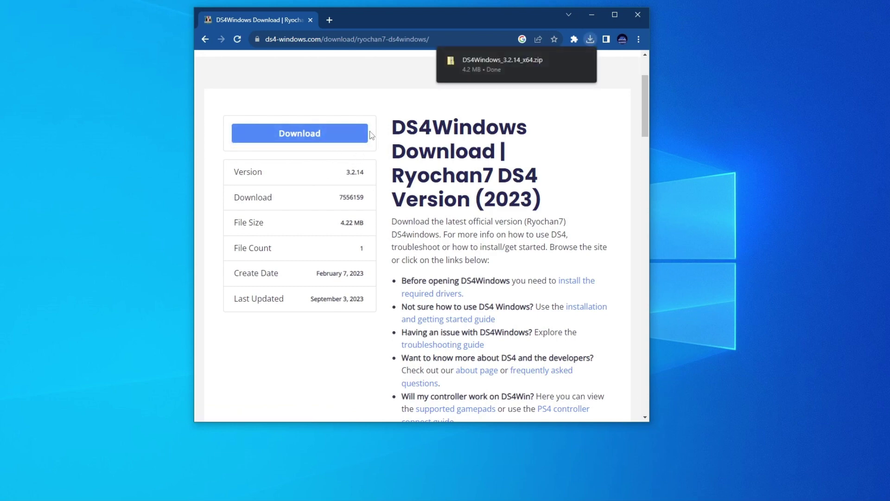
mouse_move(485, 60)
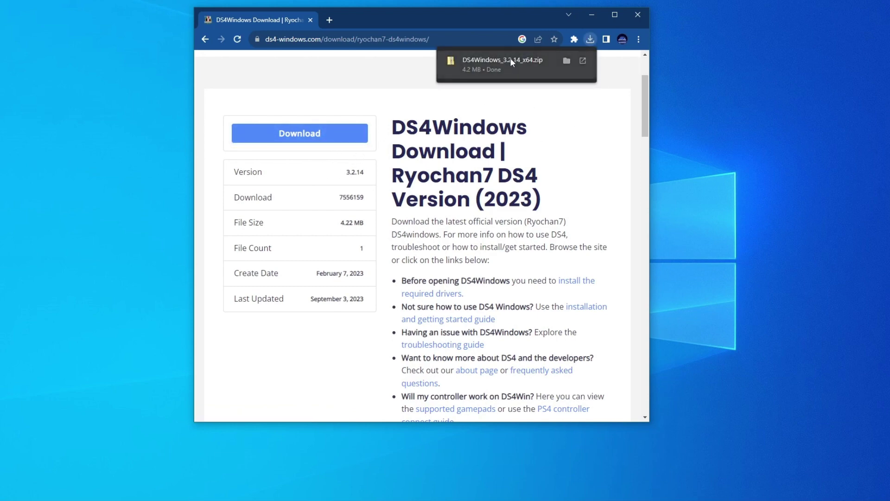
Close Chrome and copy the DS4Windows zip from Downloads onto the desktop.
click(636, 15)
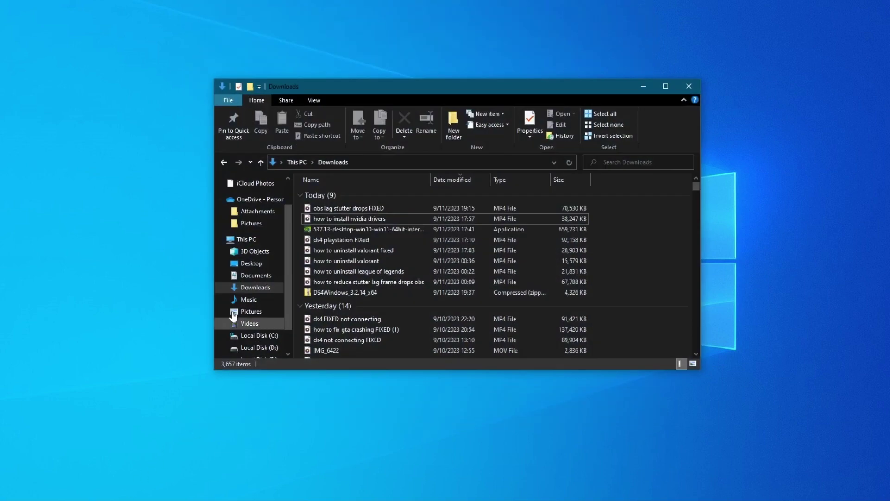
click(254, 288)
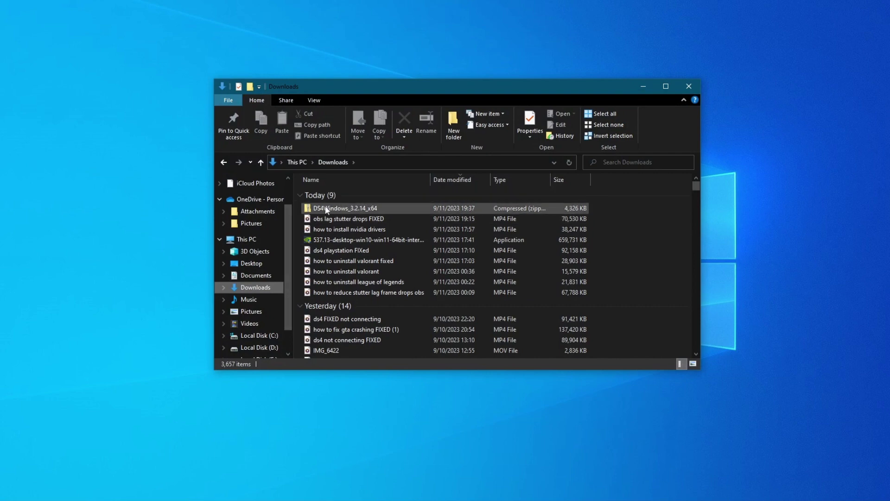
drag(317, 216, 695, 115)
click(689, 86)
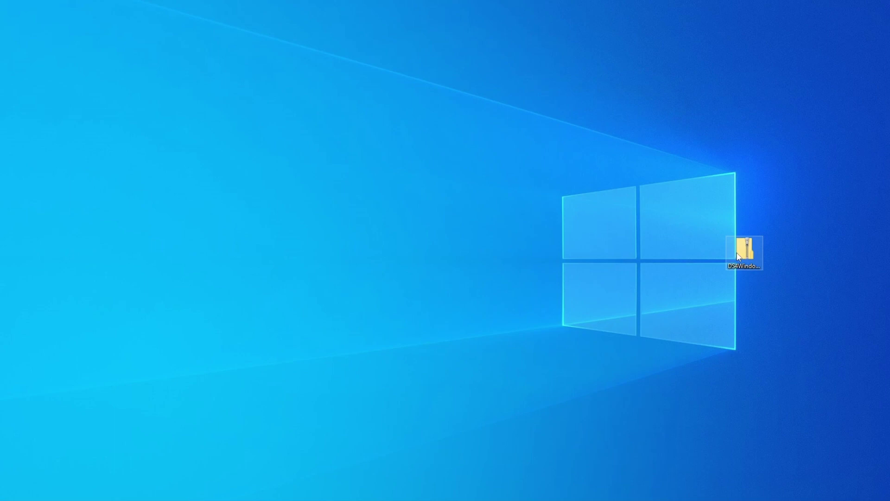
drag(741, 254, 401, 206)
Extract all files from the DS4Windows zip into a desktop folder.
double_click(403, 204)
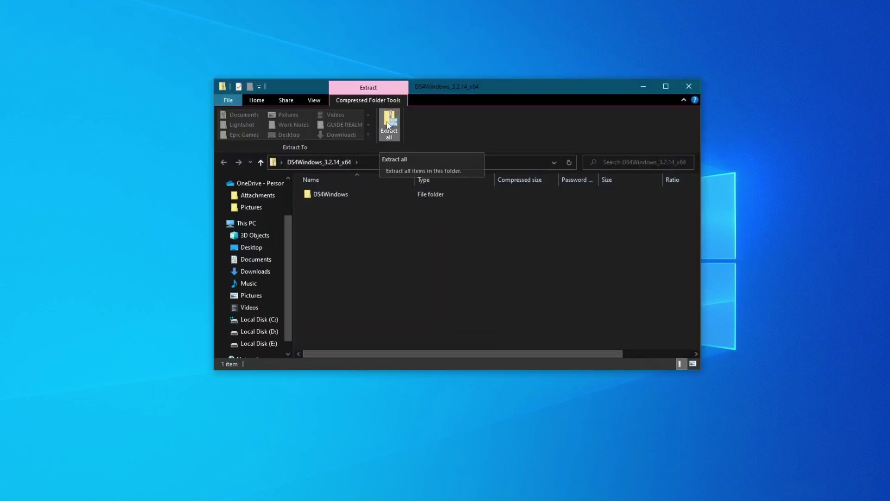
click(389, 125)
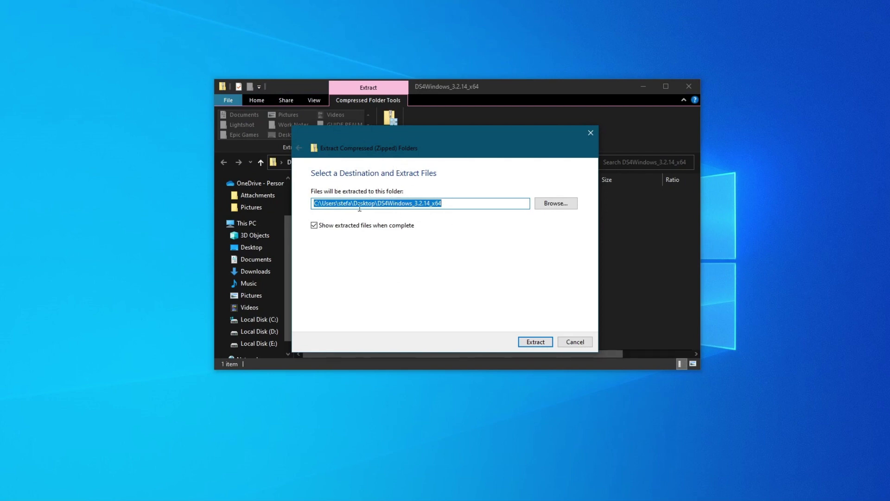
click(533, 343)
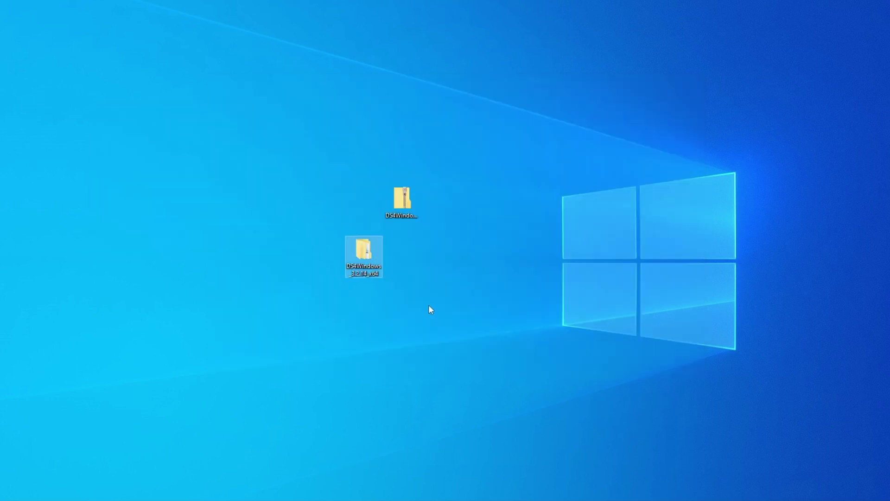
Open DS4Windows_3.2.14_x64, then its inner DS4Windows folder, and launch DS4Windows.exe.
click(429, 308)
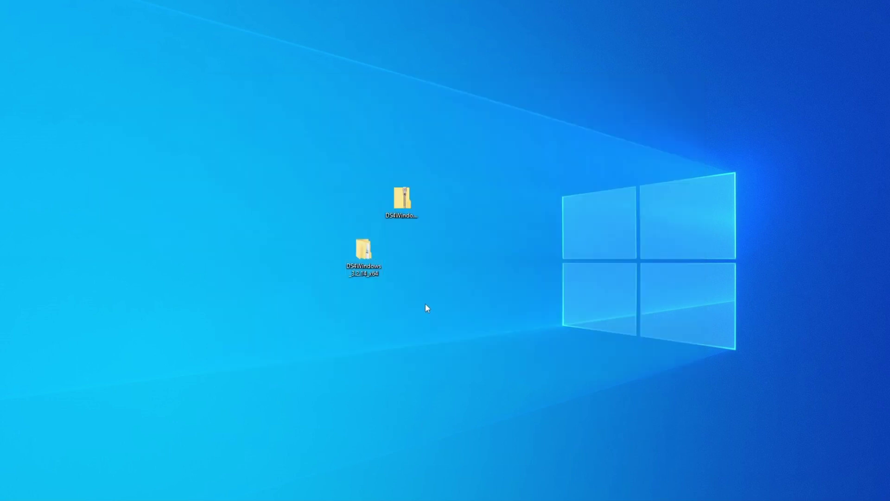
double_click(363, 267)
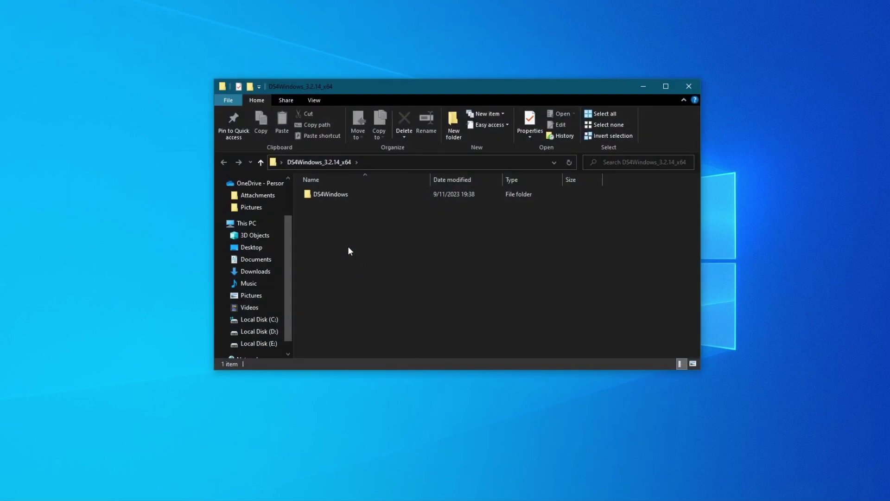
double_click(327, 193)
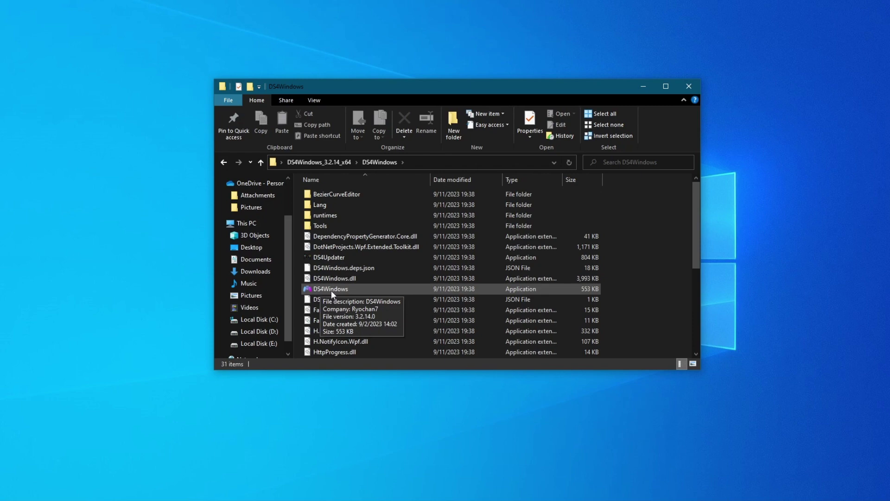
double_click(332, 289)
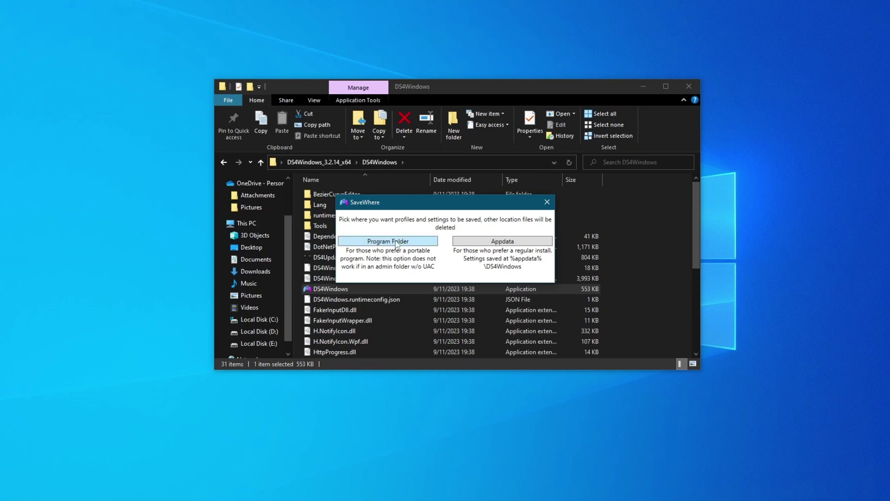
Save profiles and settings in the Program Folder and close the device support window.
click(397, 242)
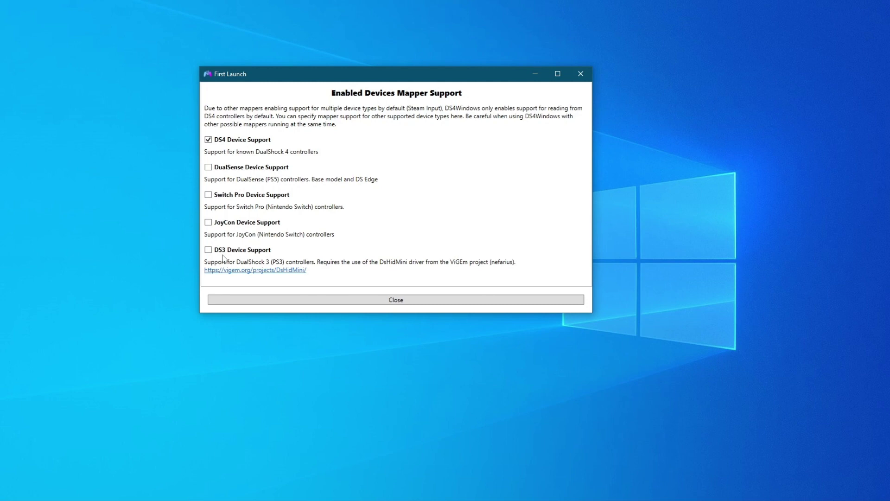
click(359, 302)
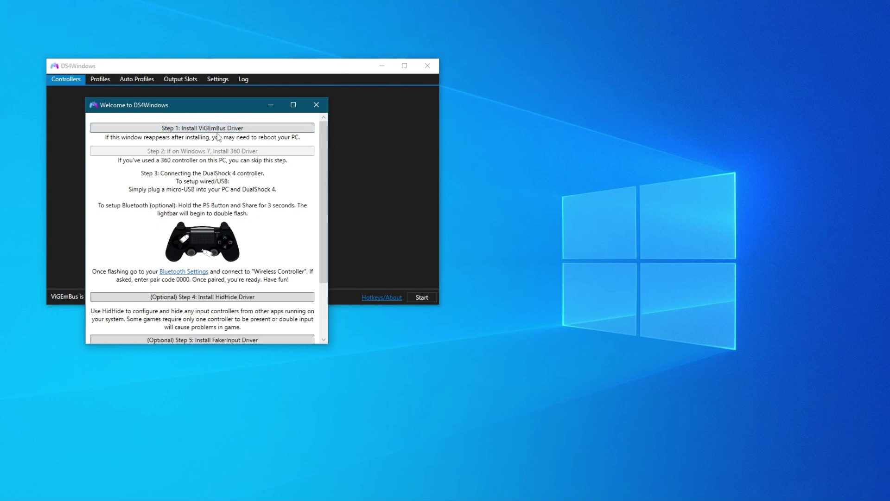
Run the ViGEmBus driver setup, agreeing to the licence, through install to Finish.
click(258, 130)
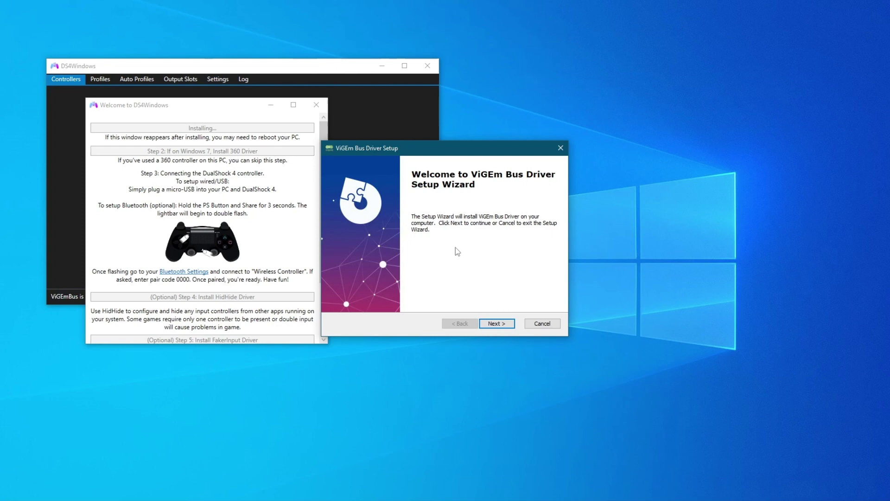
click(497, 324)
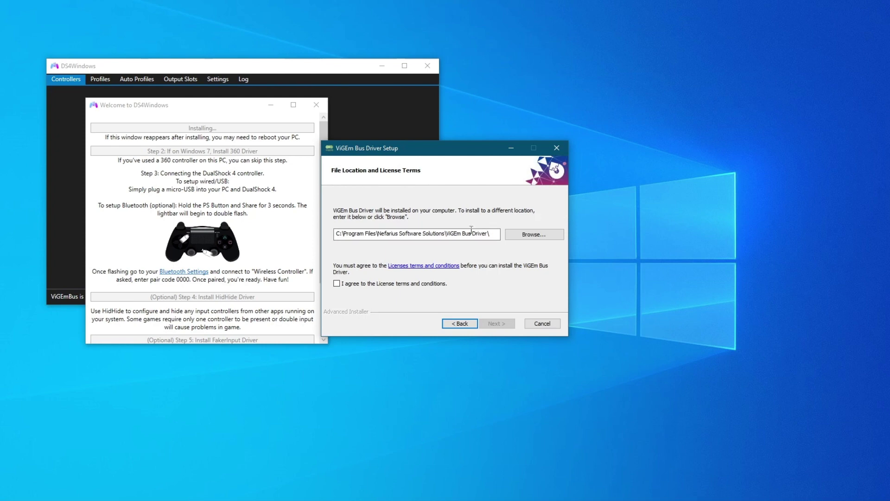
click(356, 282)
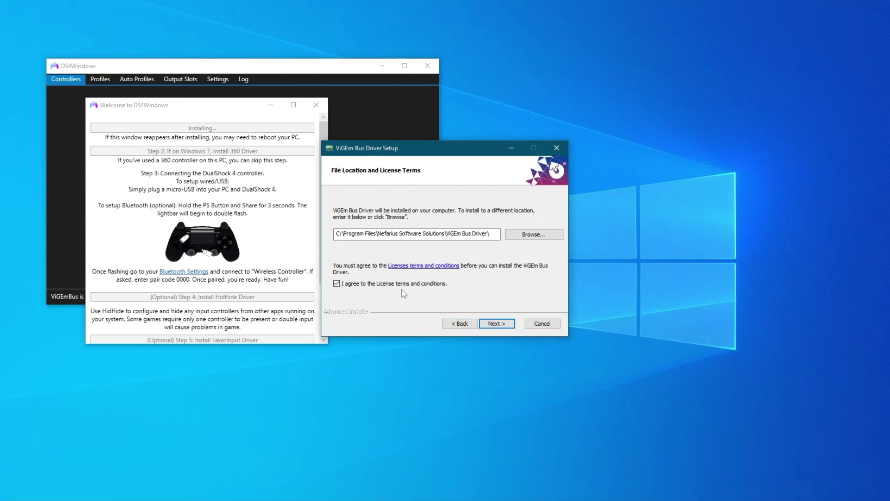
click(501, 326)
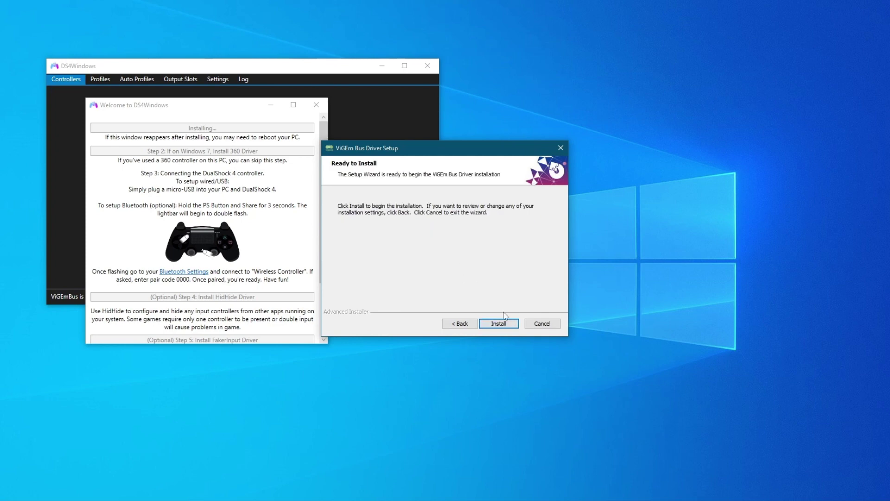
click(496, 325)
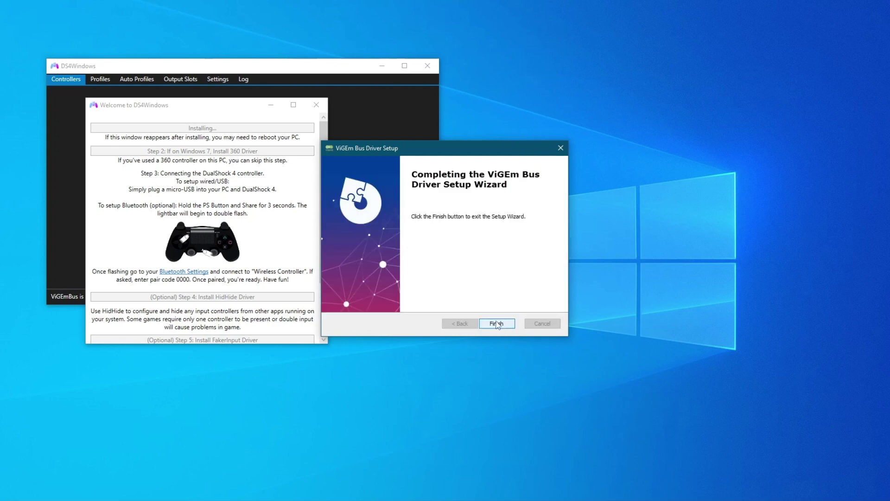
click(497, 323)
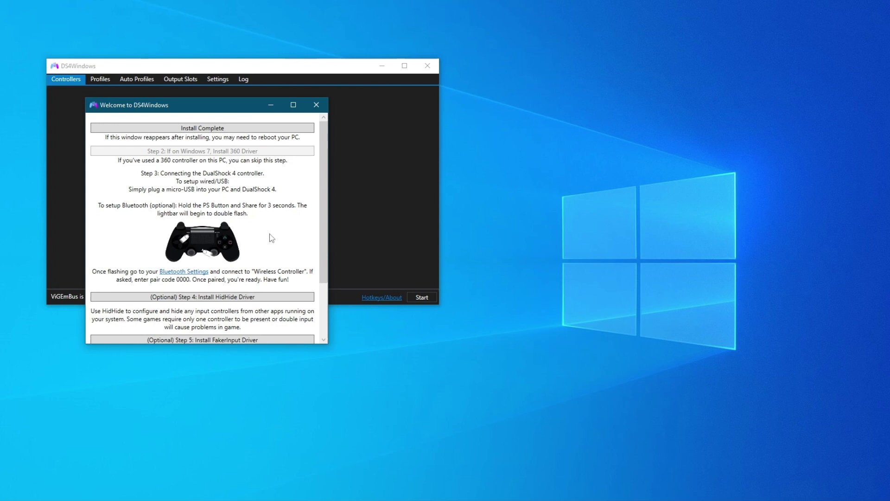
Scroll to the bottom of the Welcome to DS4Windows guide and select Finished.
scroll(241, 243, down, 3)
scroll(201, 228, up, 3)
scroll(187, 215, down, 3)
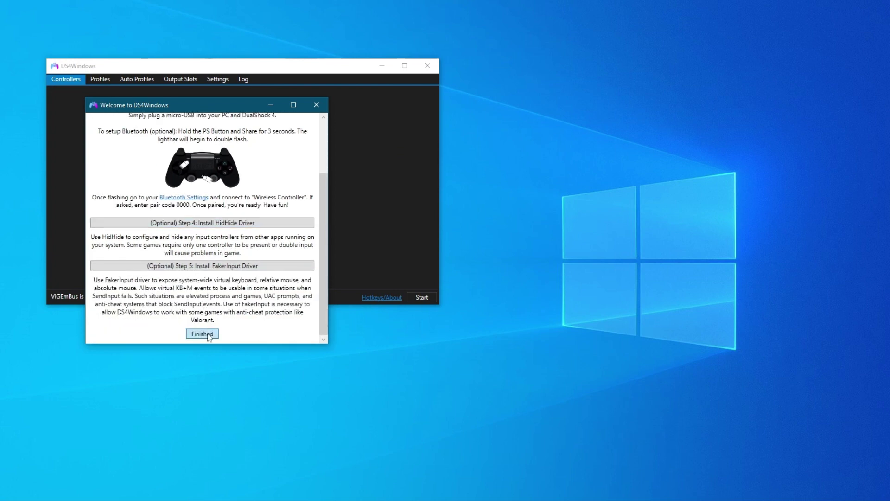
click(206, 337)
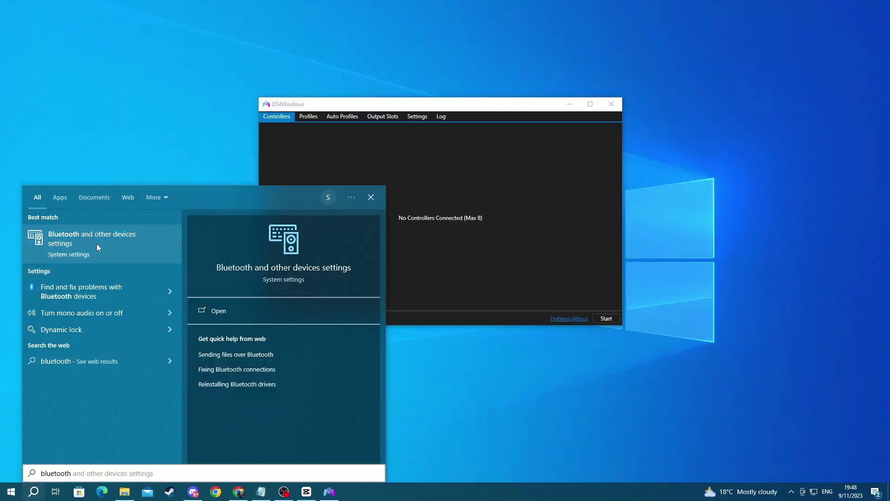
In Bluetooth and other devices settings, add a new device of the Everything else kind.
click(98, 247)
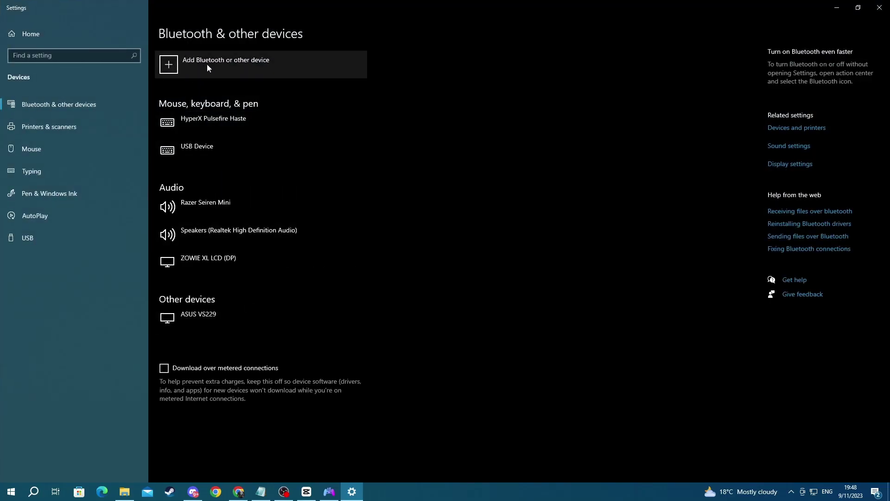
click(233, 63)
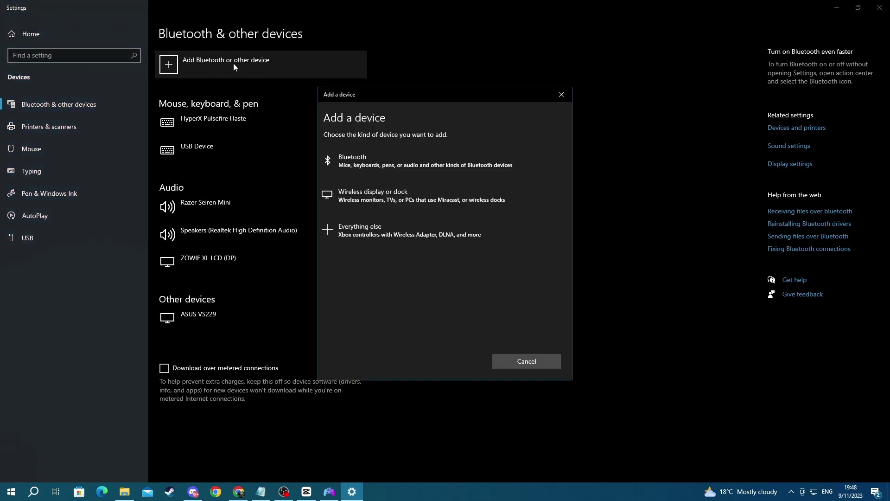
click(348, 242)
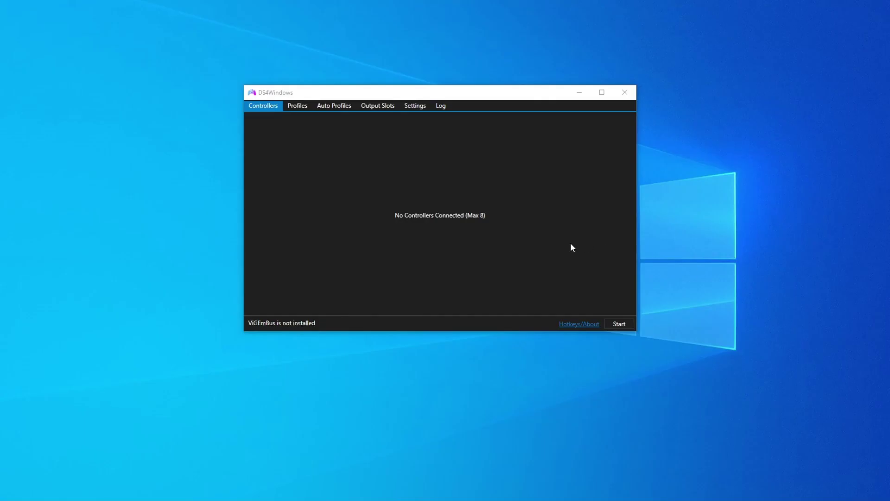
Bring DS4Windows to the front and start it to detect the DualShock 4 controller.
click(570, 243)
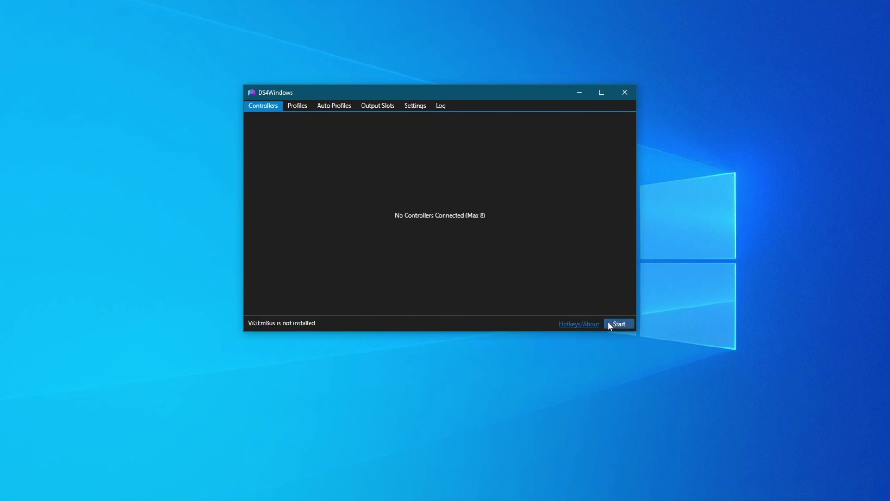
click(683, 287)
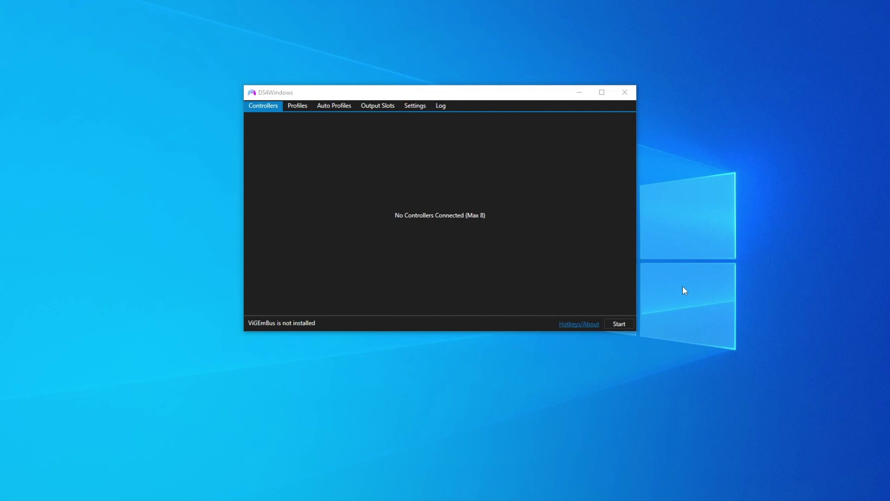
click(598, 276)
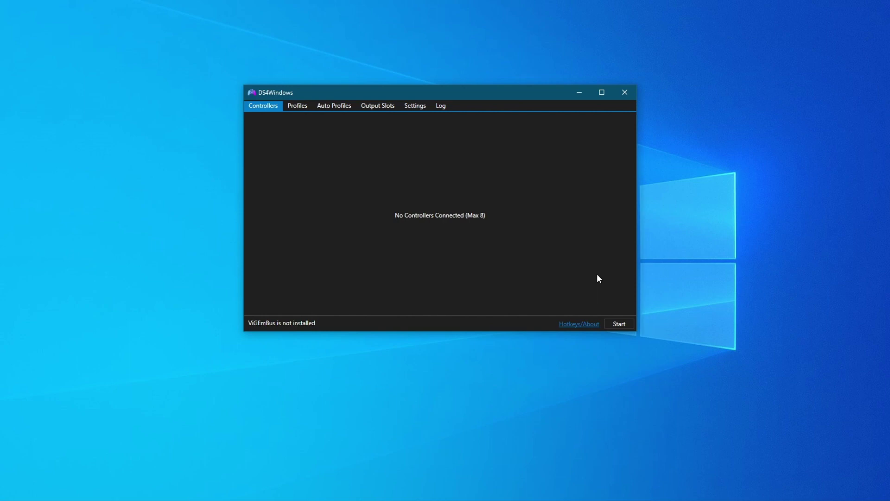